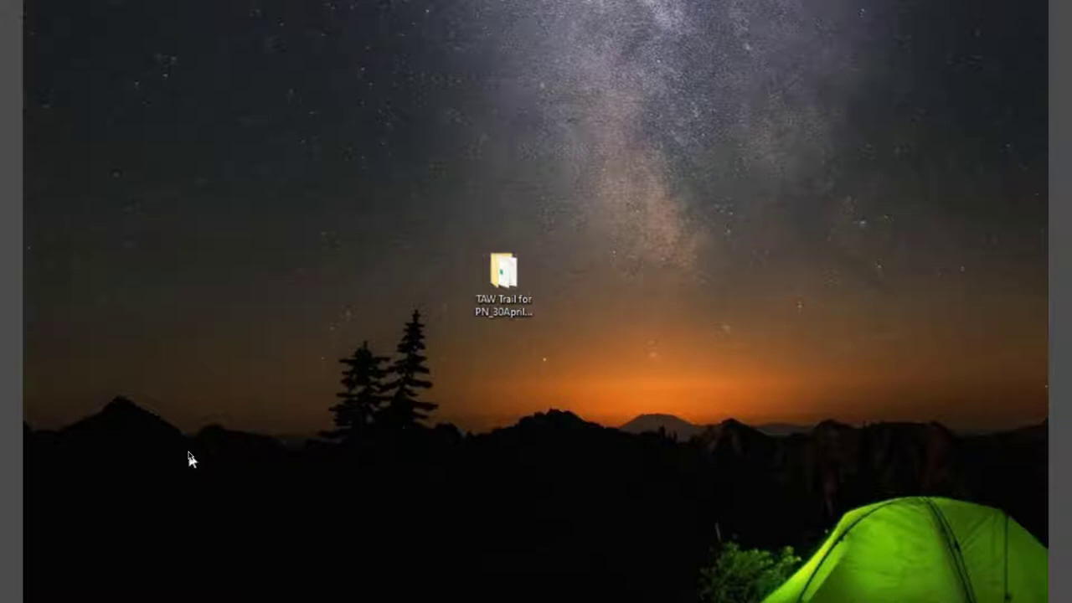
Step: Open the 'TAW Trail for PN_30April2022' folder from the desktop
left_click(185, 460)
left_click(166, 450)
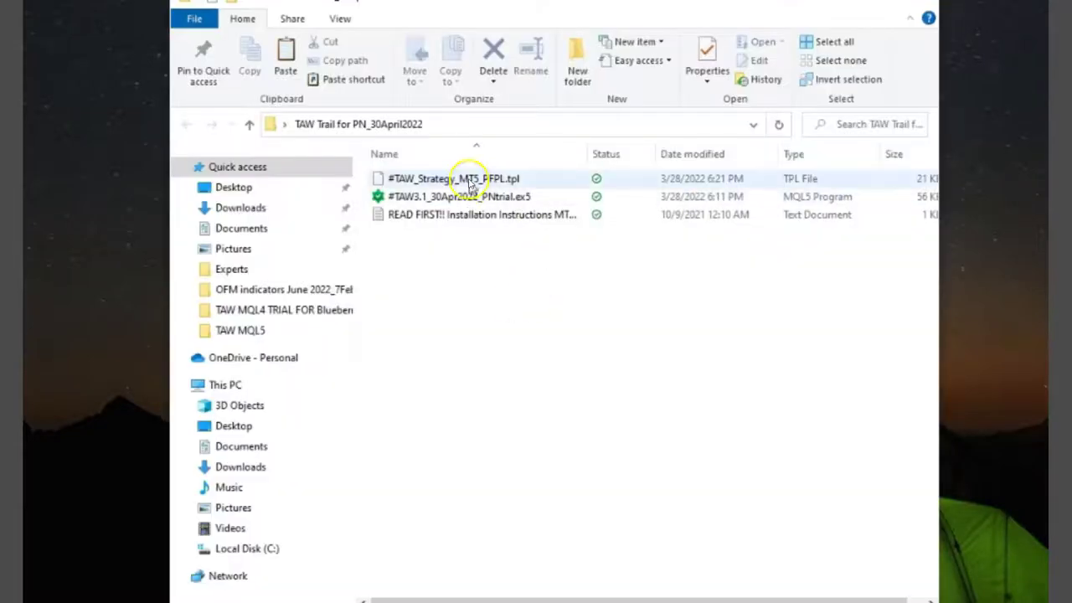
Step: Glance at the READ FIRST file, then return to the MetaTrader 5 AUDJPY chart
left_click(466, 220)
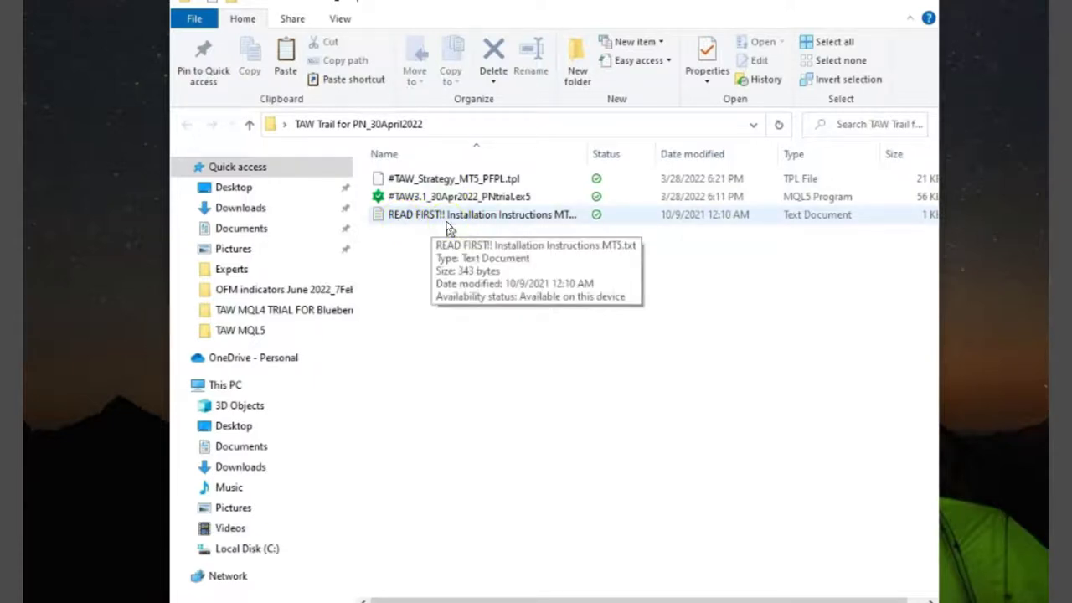
left_click(578, 406)
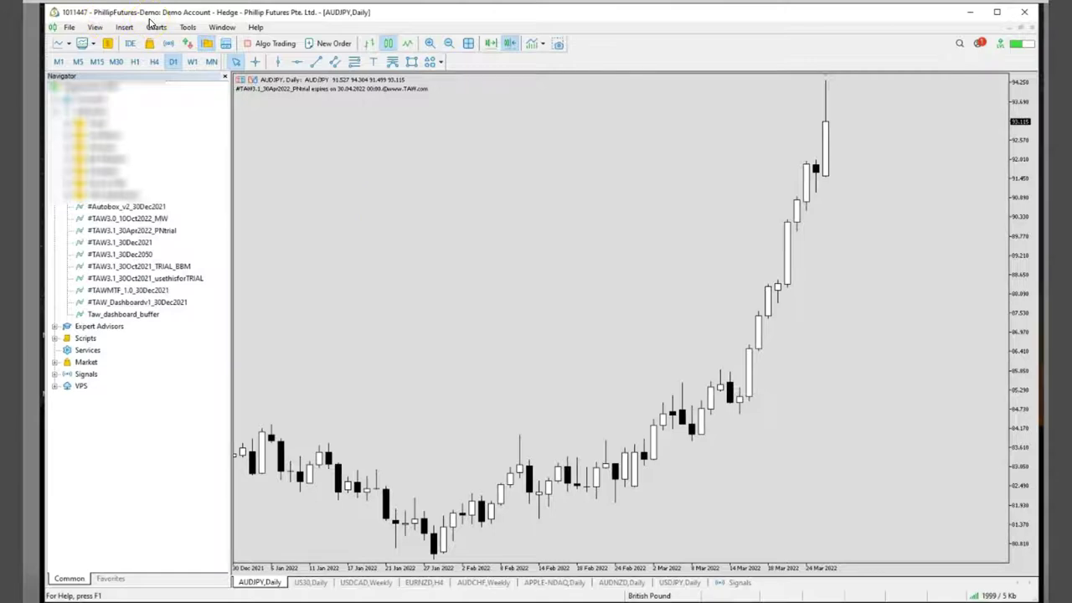
Step: Open MetaTrader 5's data folder through File > Open Data Folder
left_click(71, 30)
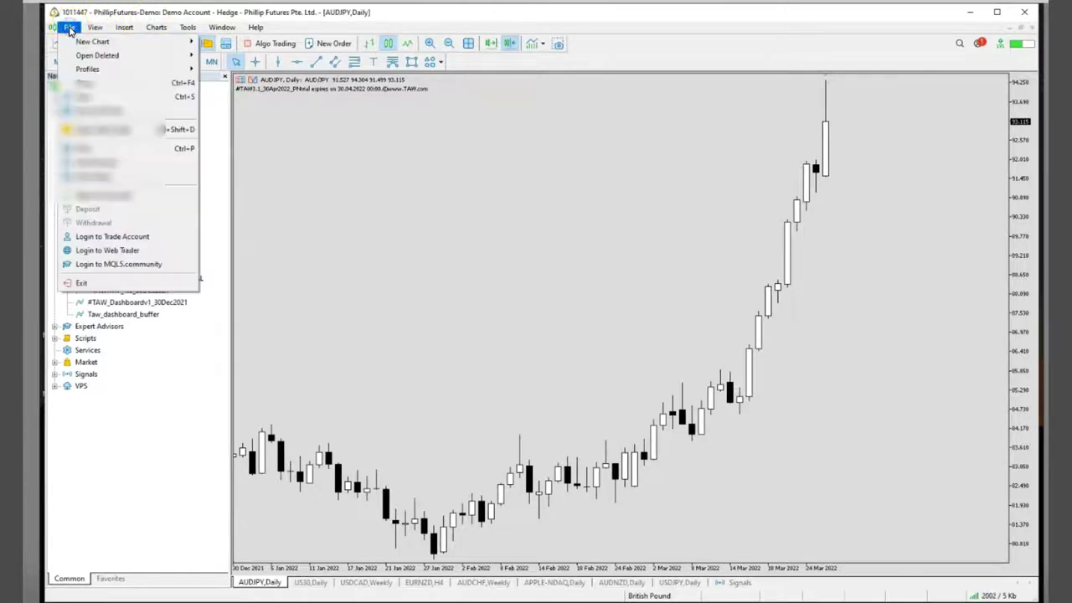
left_click(87, 132)
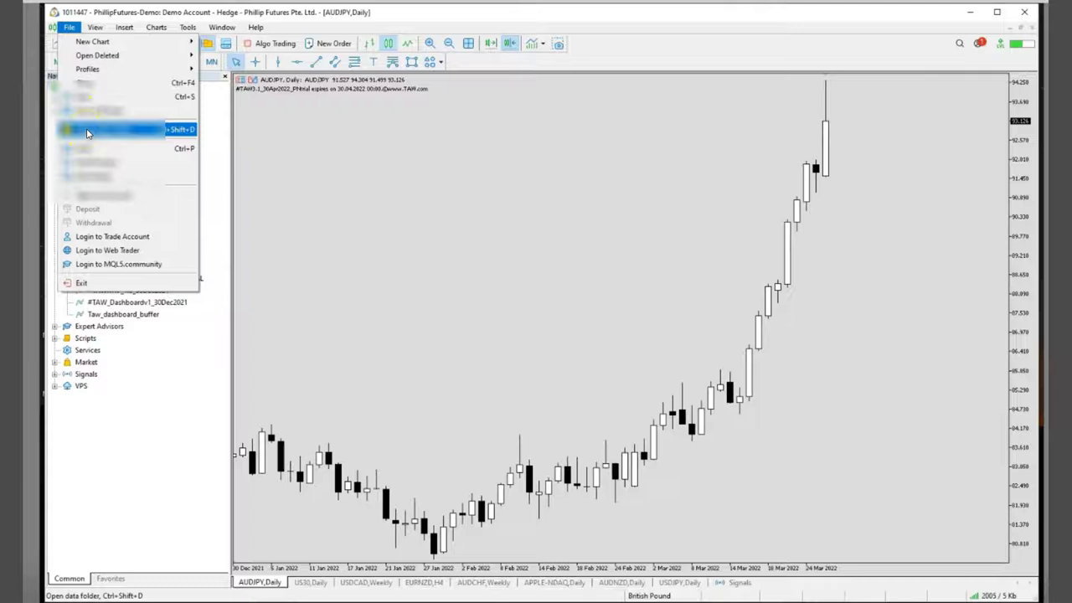
left_click(463, 315)
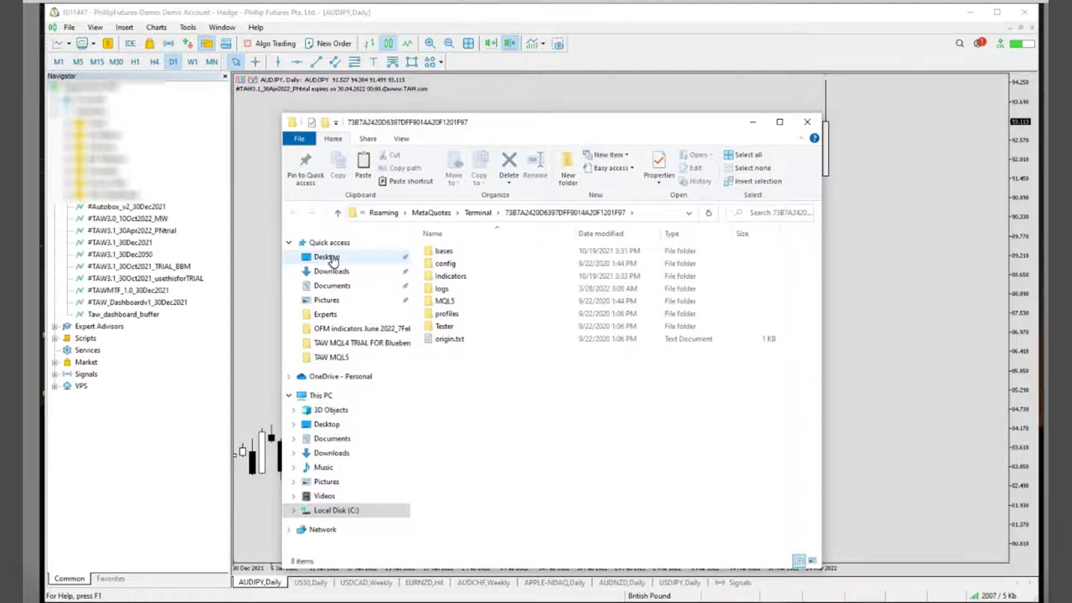
Step: Copy #TAW3.1_30Apr2022_PNtrial.ex5 from the desktop TAW Trail folder
left_click(330, 258)
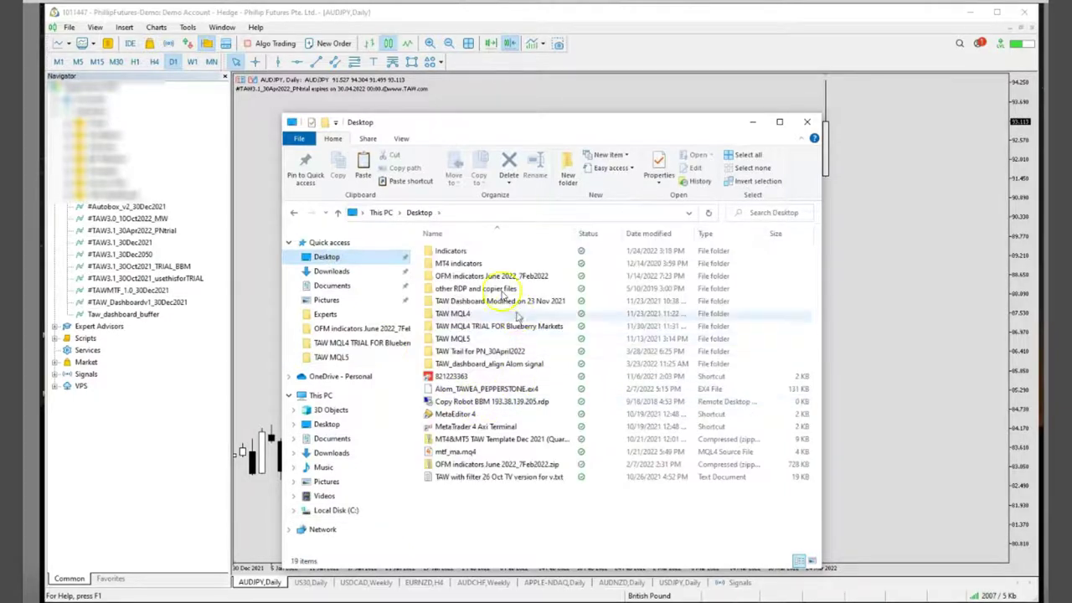
double_click(493, 353)
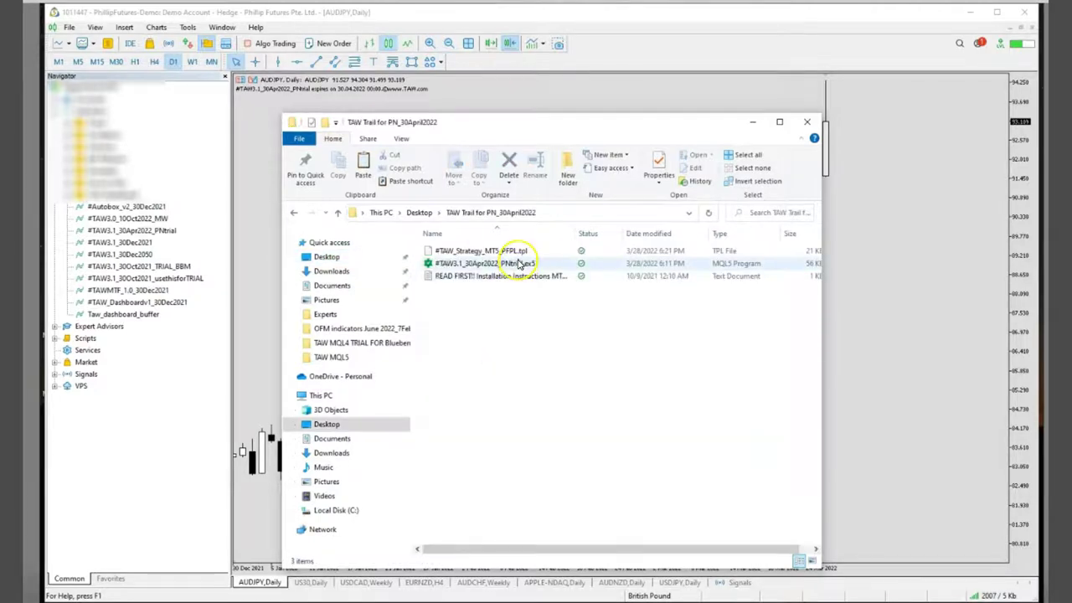
left_click(519, 265)
right_click(520, 265)
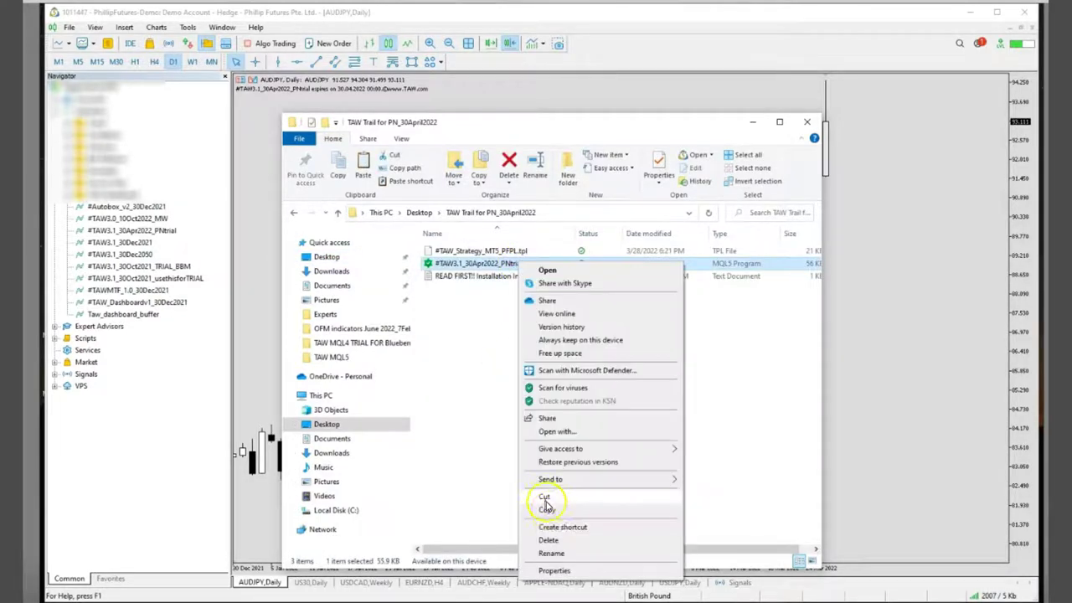
left_click(557, 510)
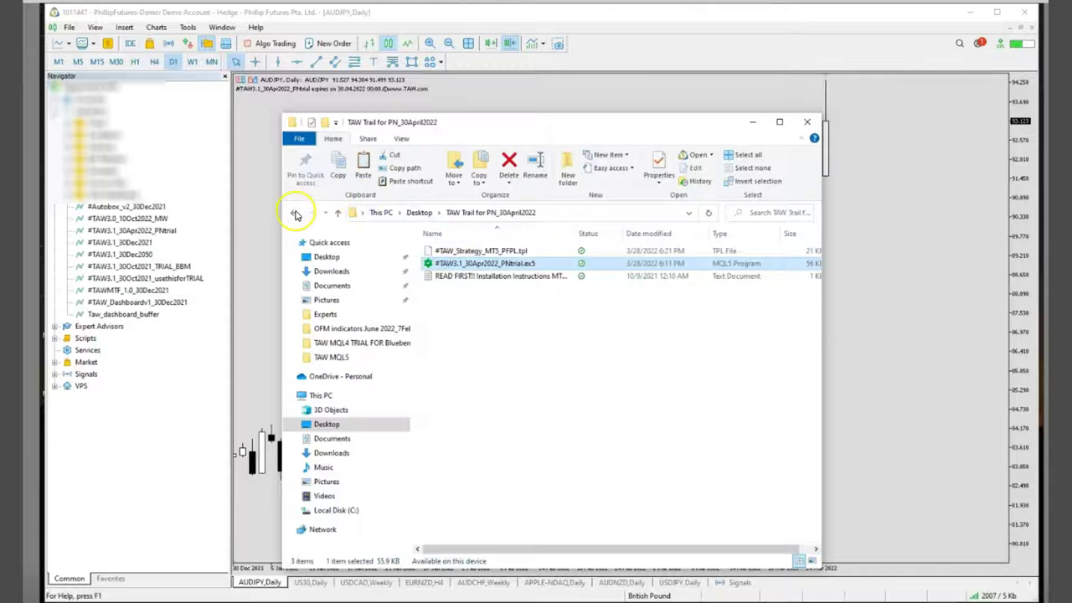
Step: Go back to the terminal data folder and into its MQL5 subfolder
left_click(295, 214)
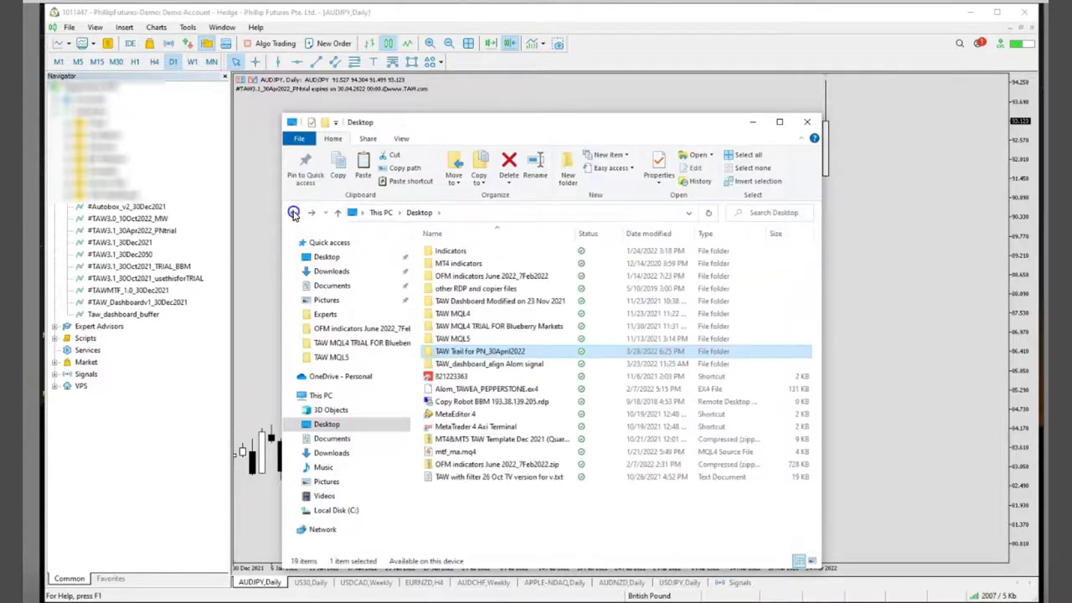
left_click(295, 215)
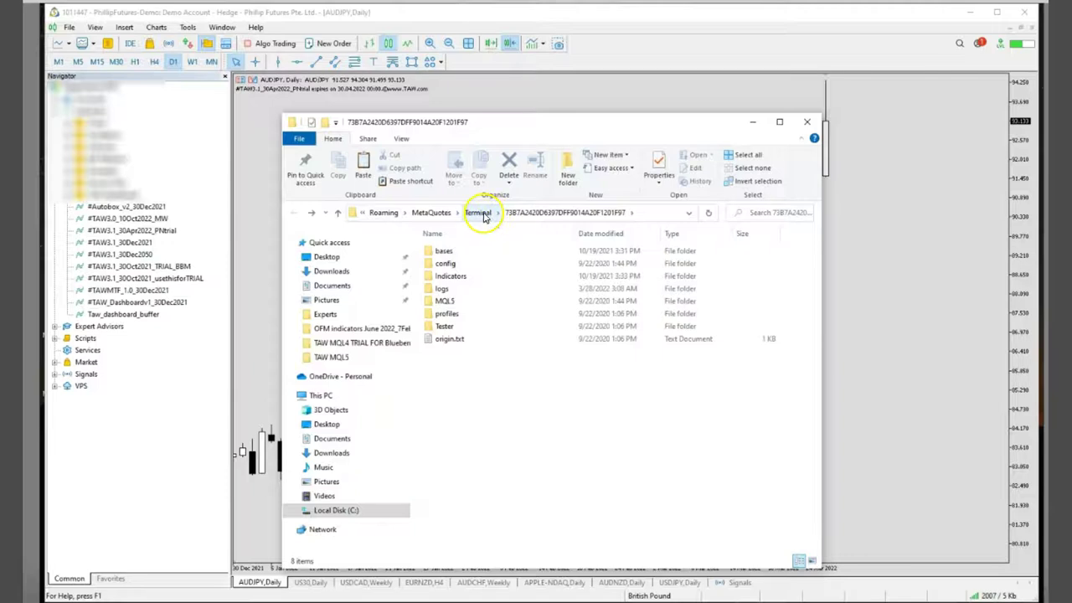
double_click(446, 301)
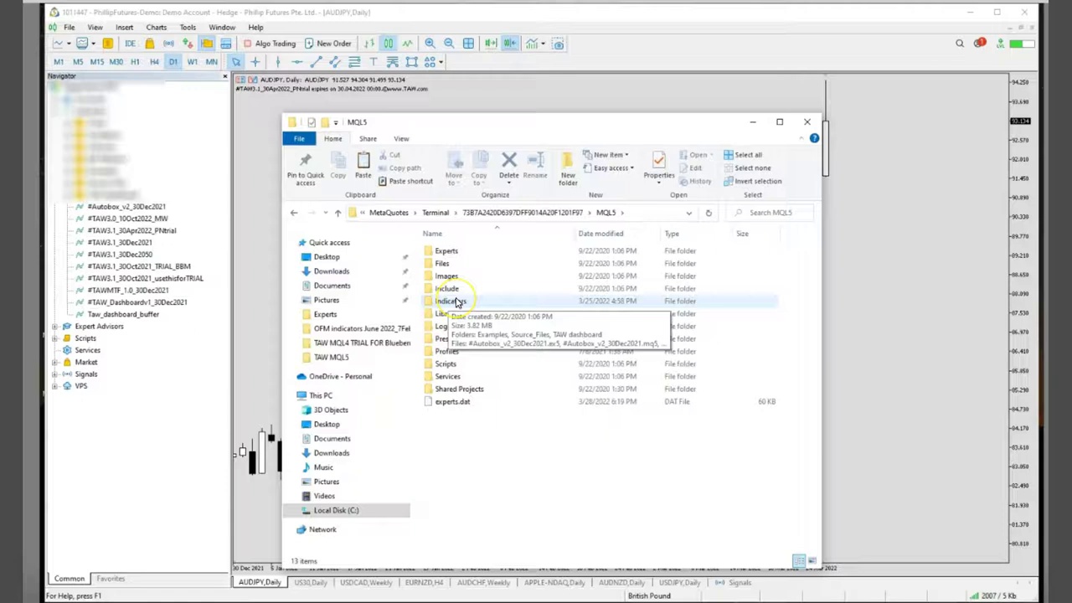
Step: Paste the indicator into MQL5\Indicators, replacing existing files, and close the folder window
right_click(457, 302)
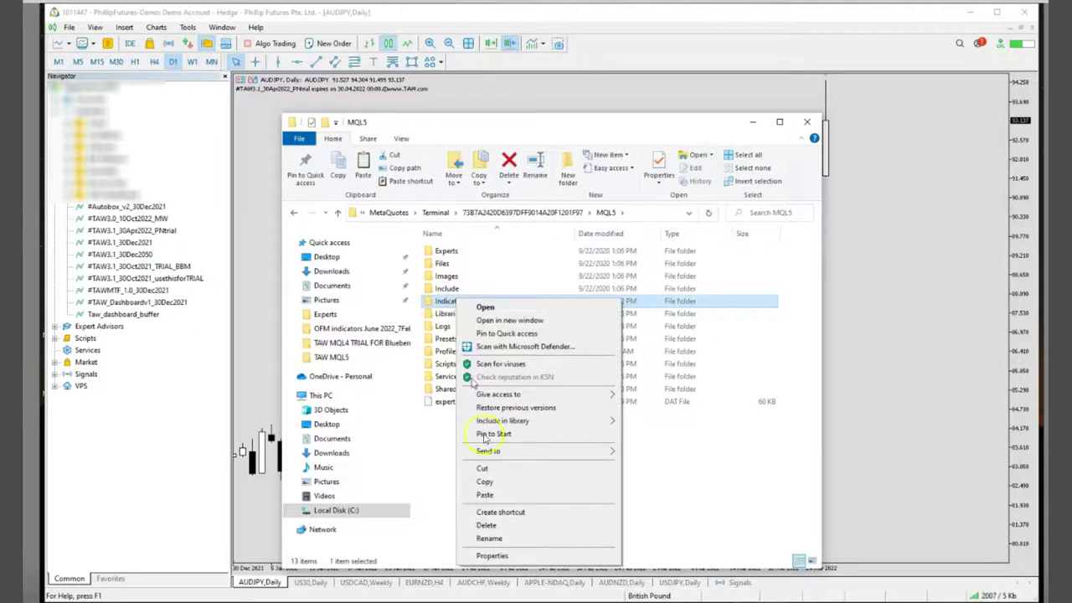
left_click(486, 494)
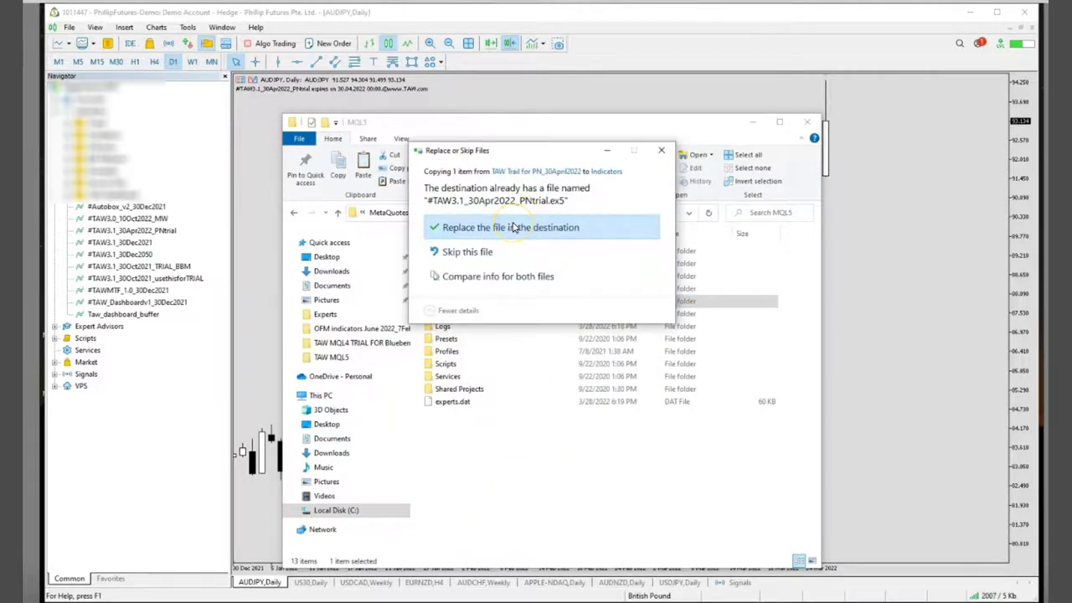
left_click(475, 256)
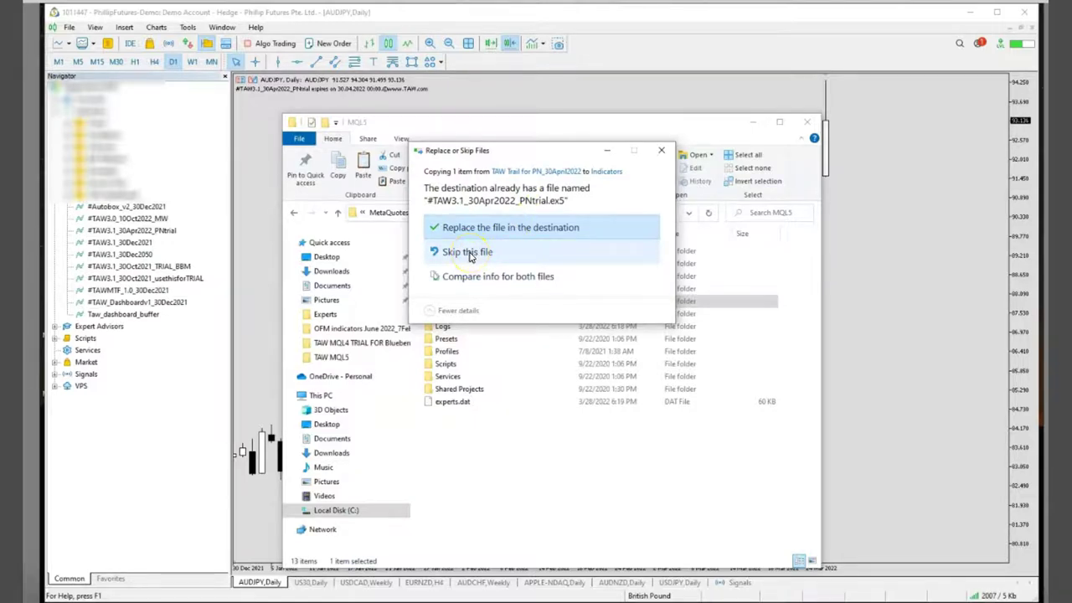
left_click(470, 255)
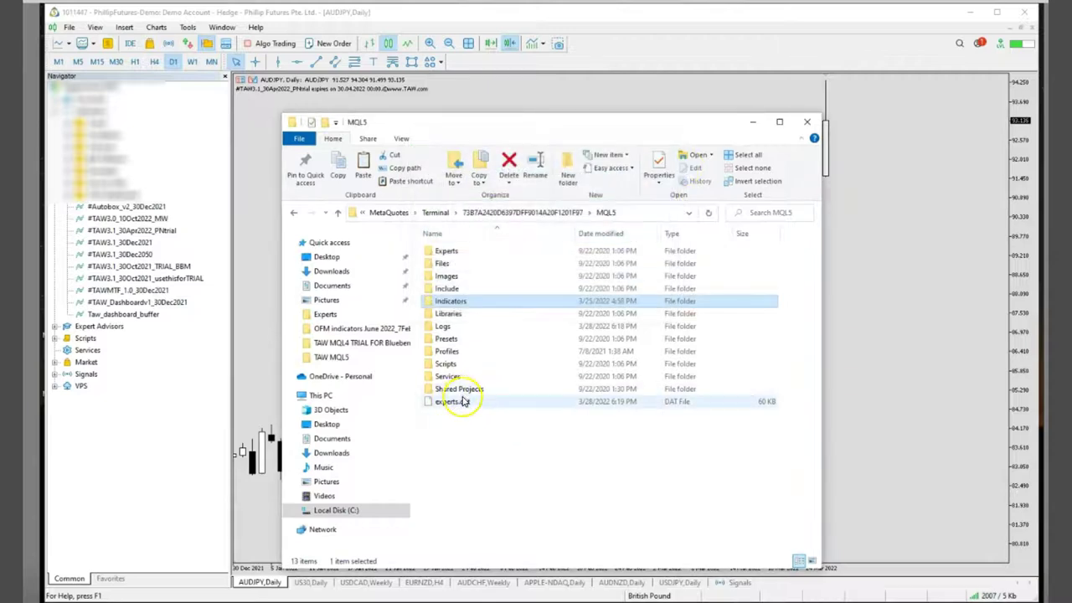
left_click(806, 121)
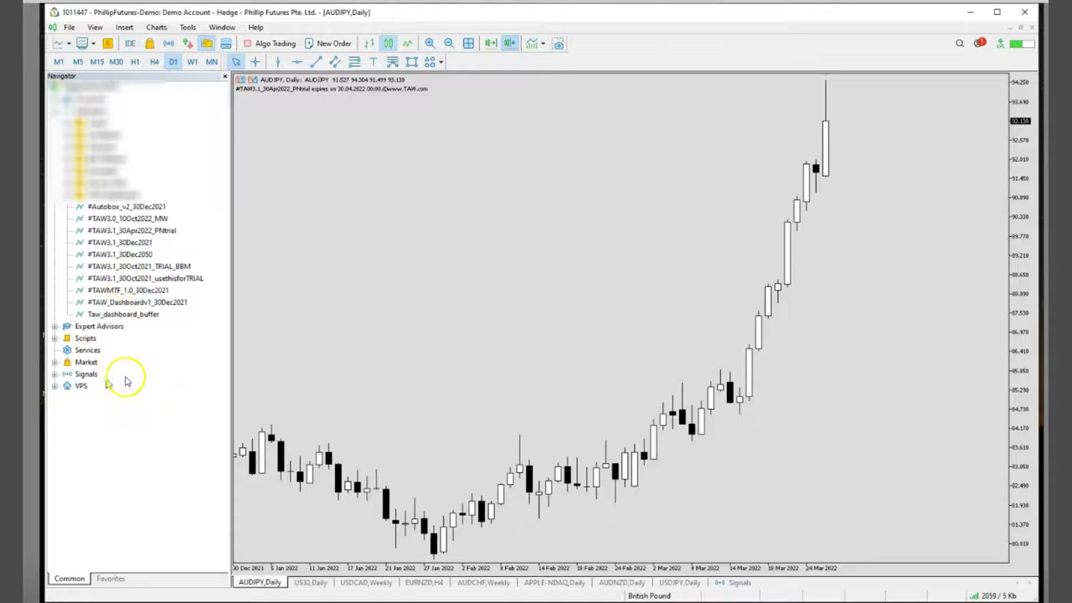
Step: Refresh the Navigator's indicator list so the new TAW trial indicator shows up
right_click(136, 442)
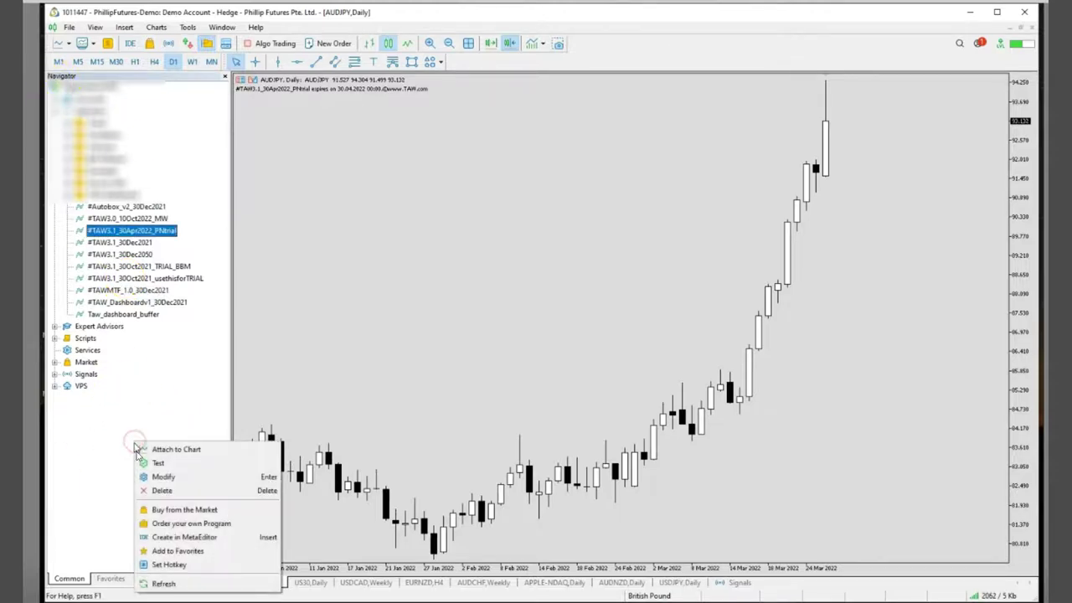
left_click(179, 583)
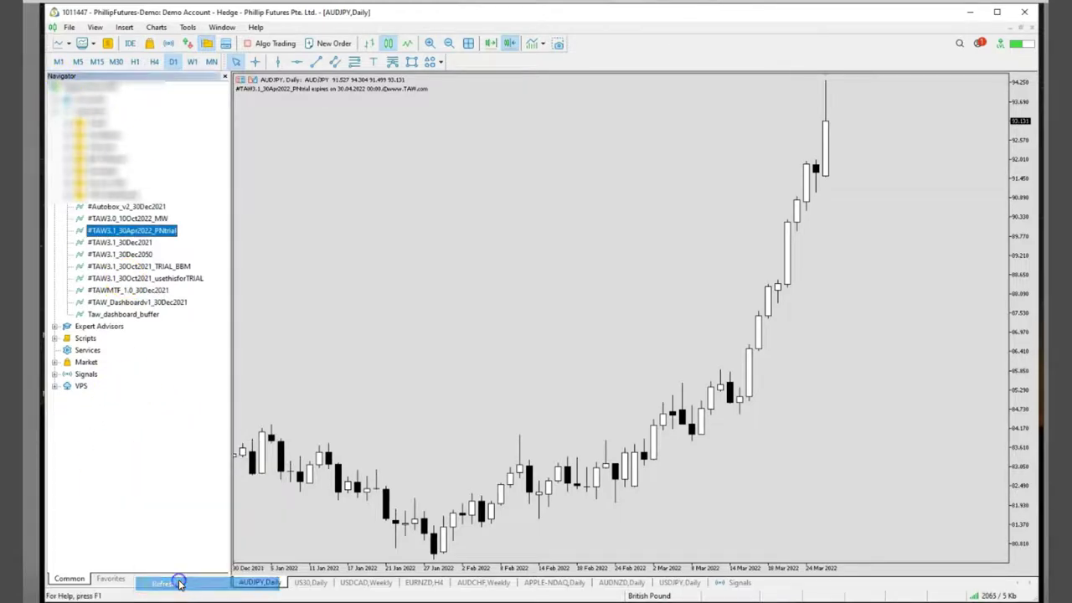
left_click(146, 242)
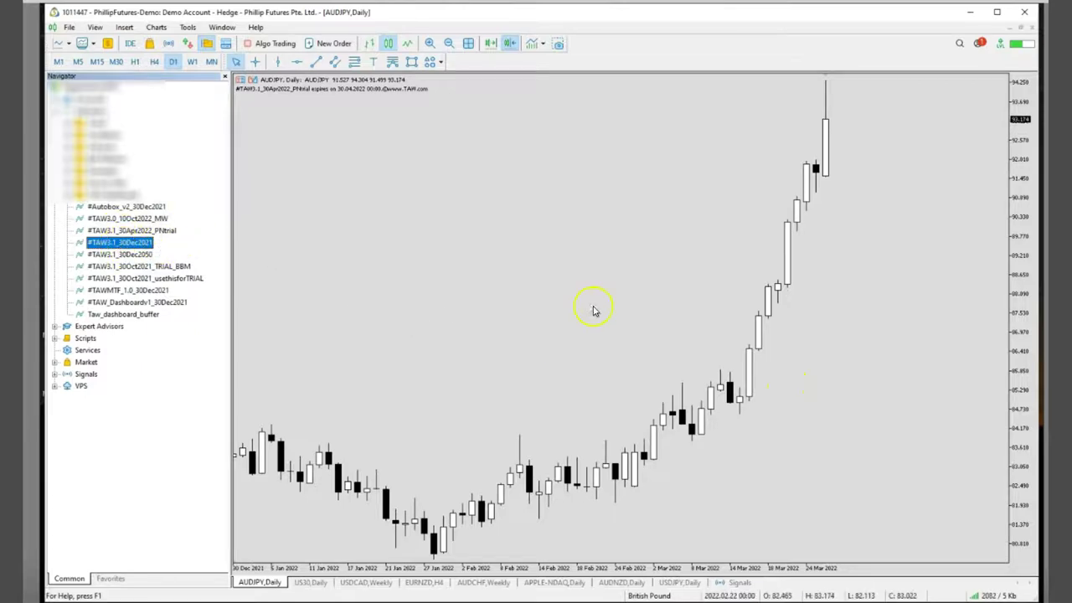
Step: Drag #TAW3.1_30Apr2022_PNtrial onto the AUDJPY daily chart, keeping default inputs
left_click(127, 231)
left_click_drag(128, 235, 497, 247)
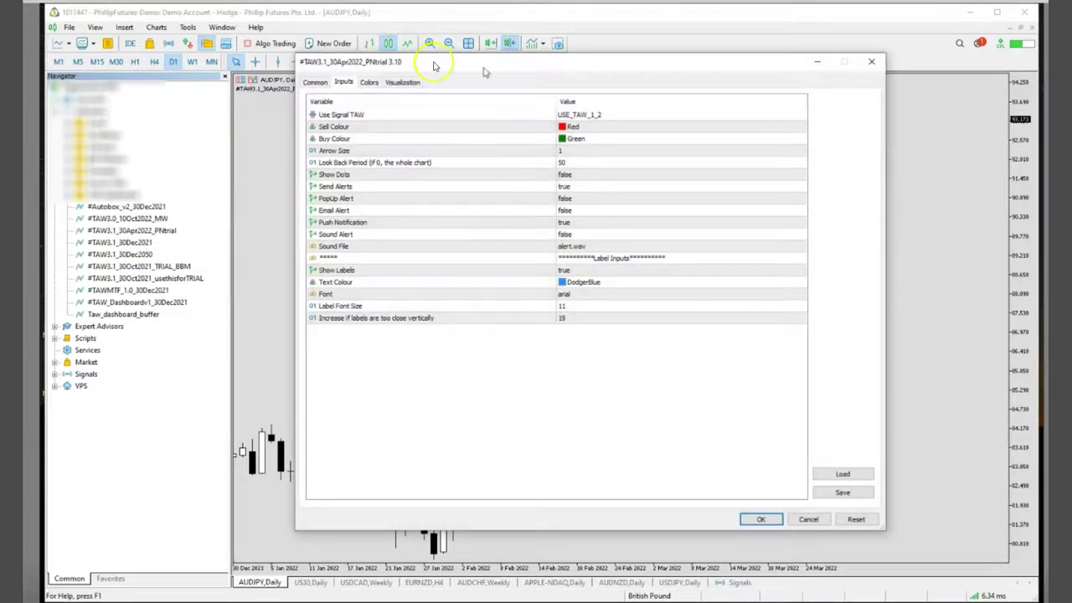
left_click(760, 519)
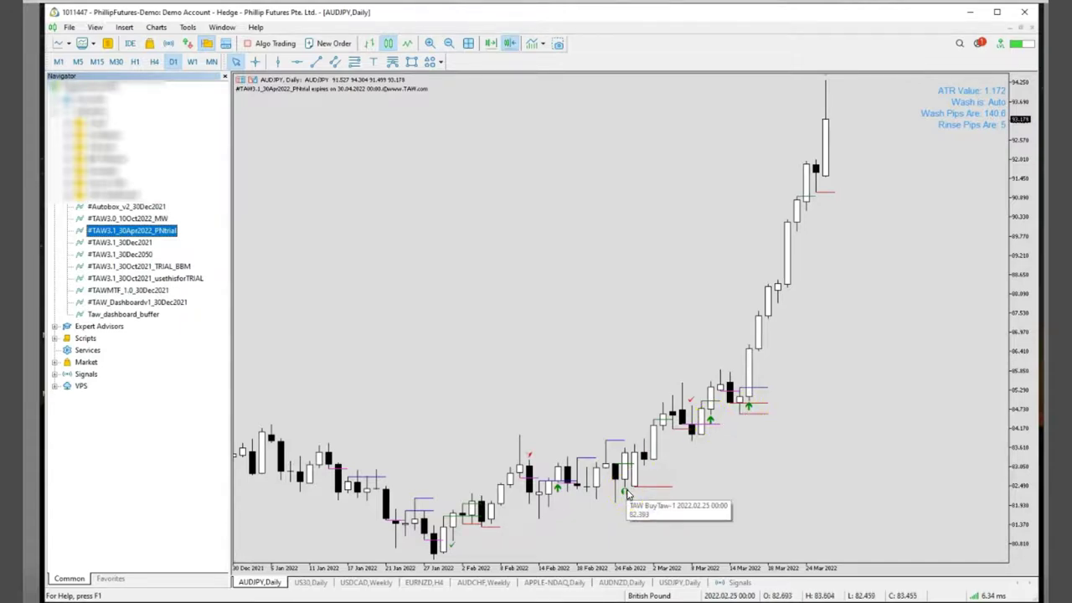
Step: Choose Templates > Load Template from the chart's context menu
right_click(411, 216)
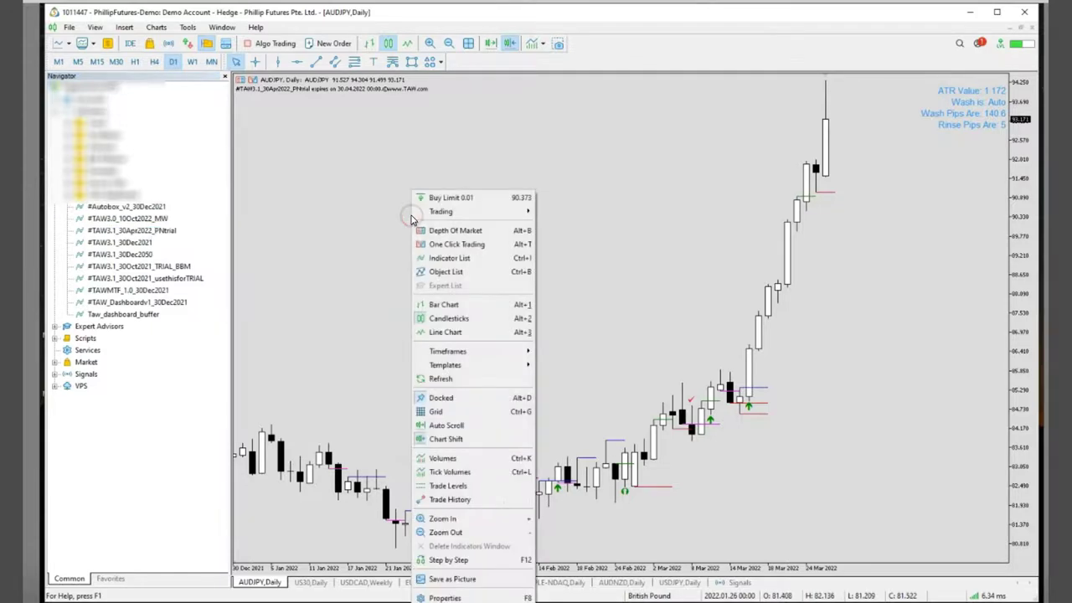
mouse_move(446, 365)
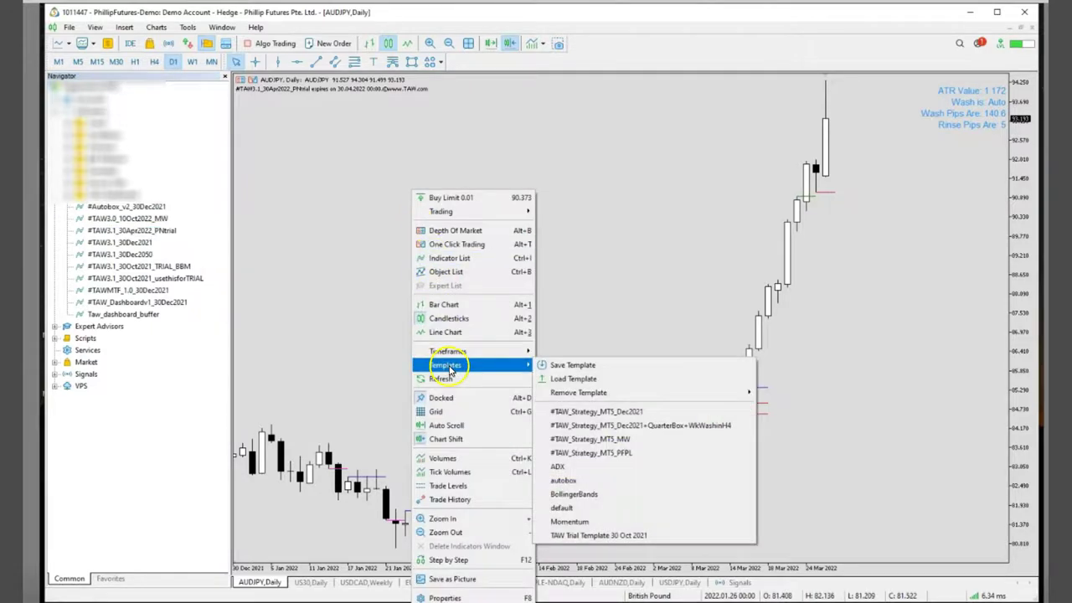
left_click(468, 368)
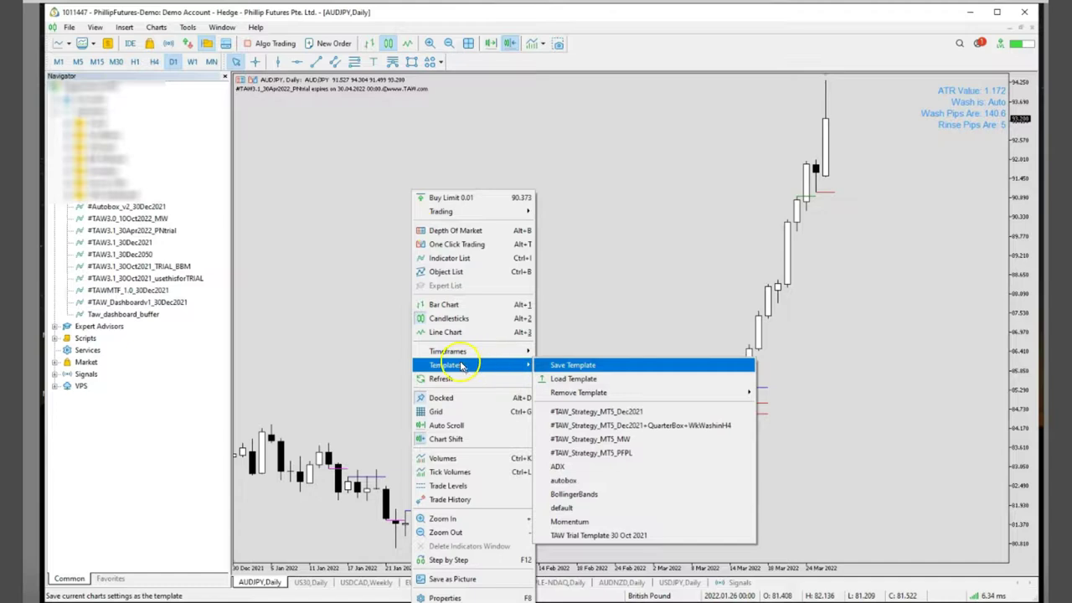
left_click(328, 258)
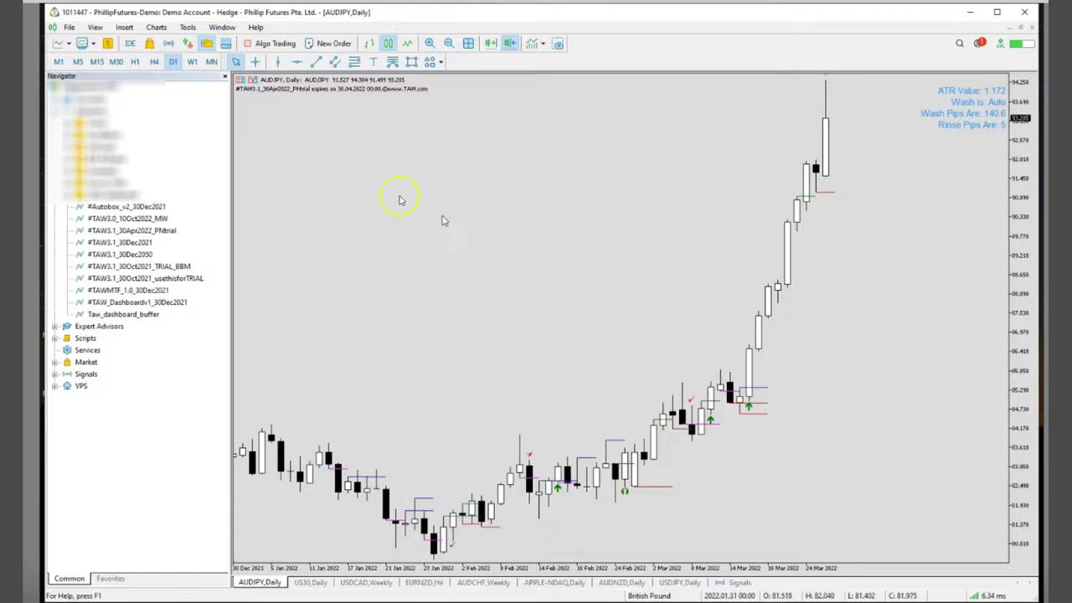
right_click(502, 228)
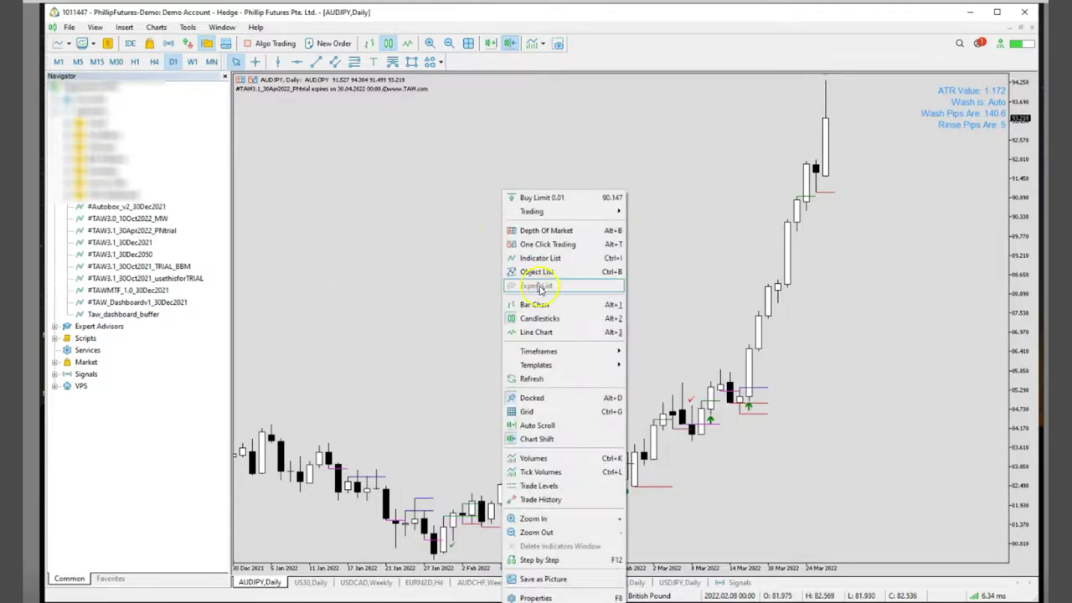
mouse_move(536, 365)
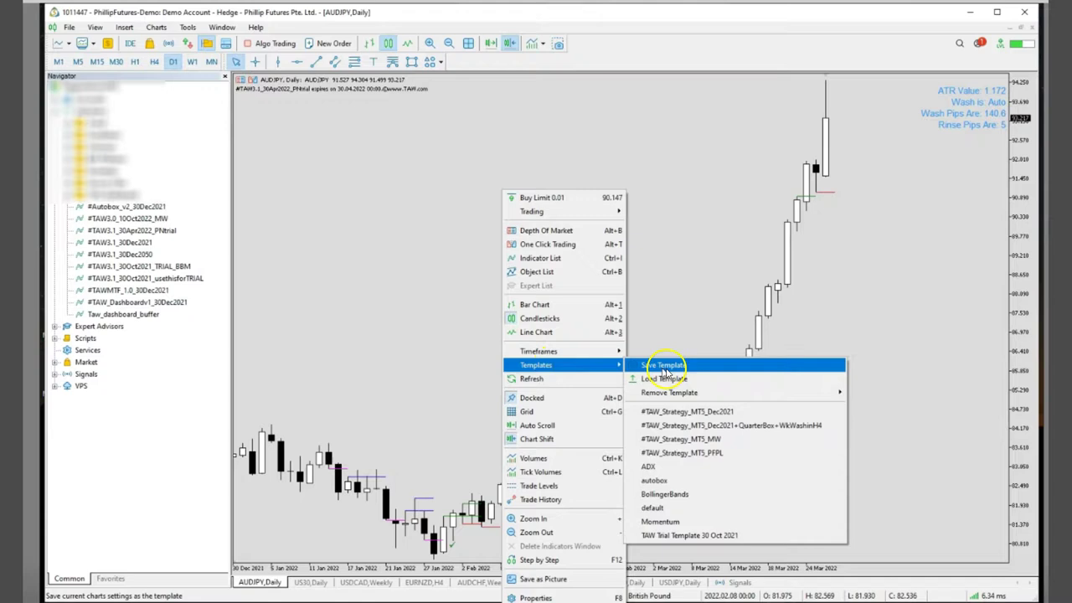
left_click(676, 381)
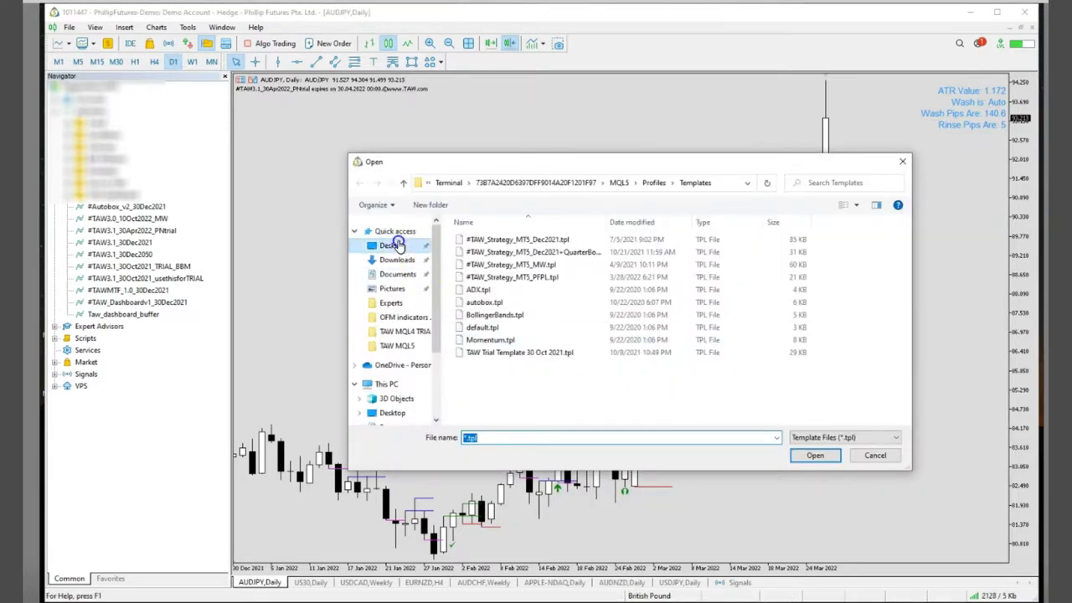
Step: Load #TAW_Strategy_MT5_PFPL.tpl from the desktop TAW Trail for PN_30April2022 folder
left_click(393, 245)
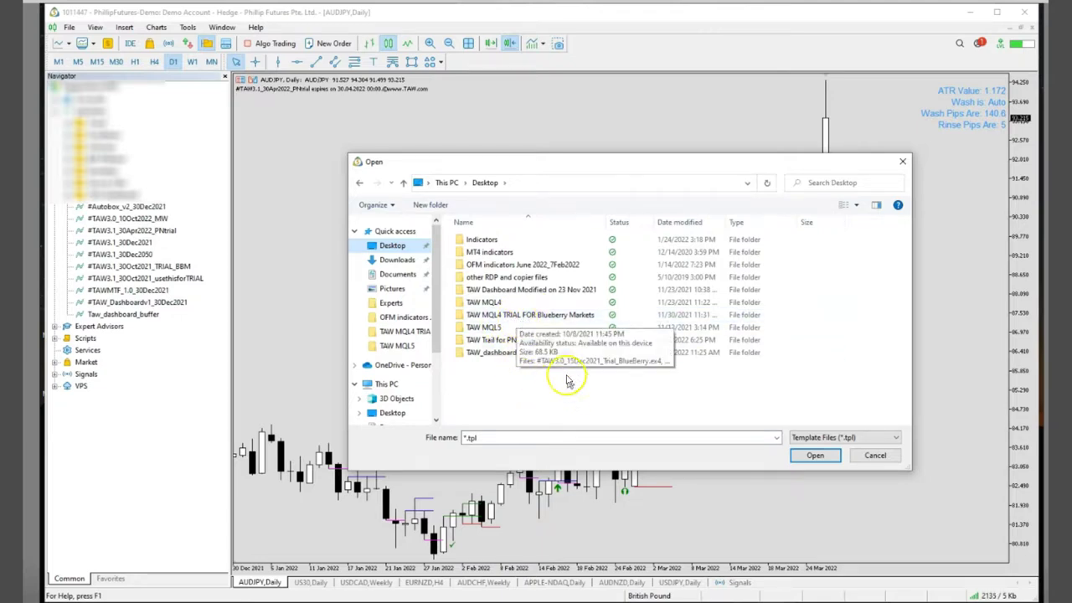
left_click(487, 345)
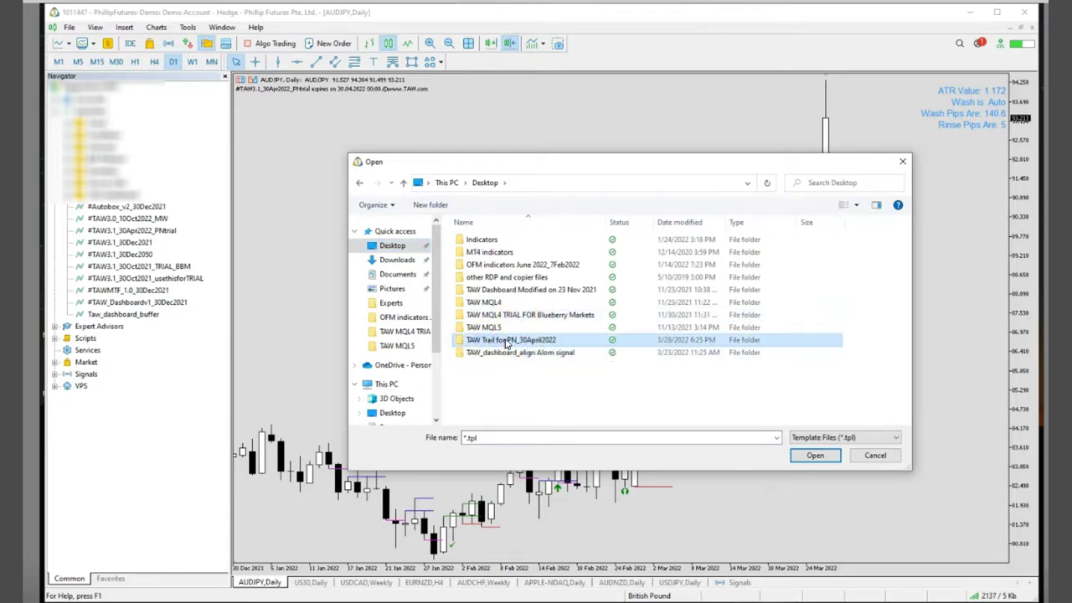
double_click(506, 343)
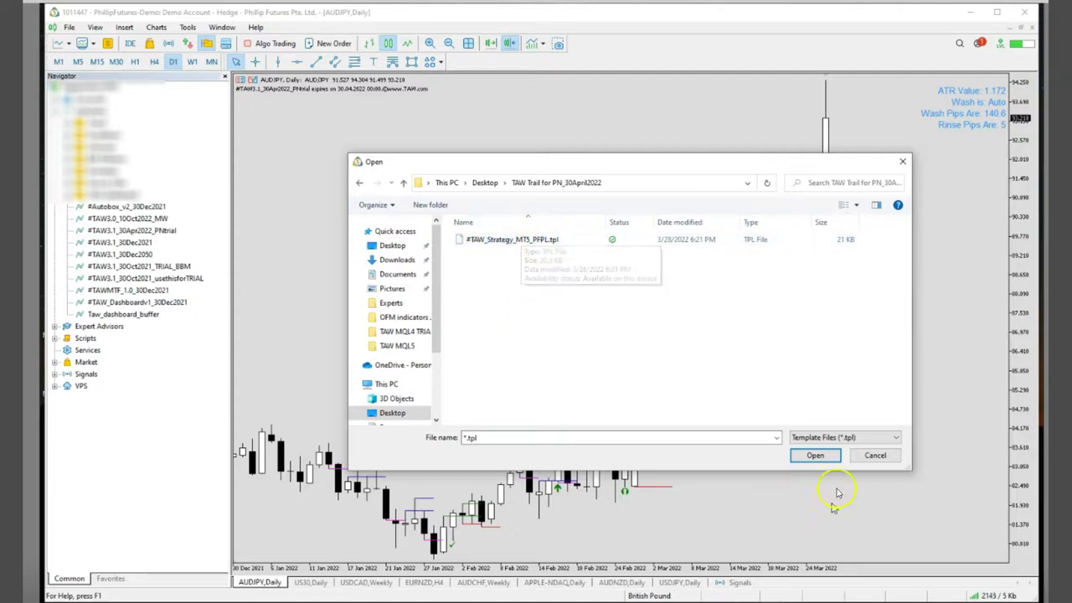
left_click(555, 240)
left_click(815, 464)
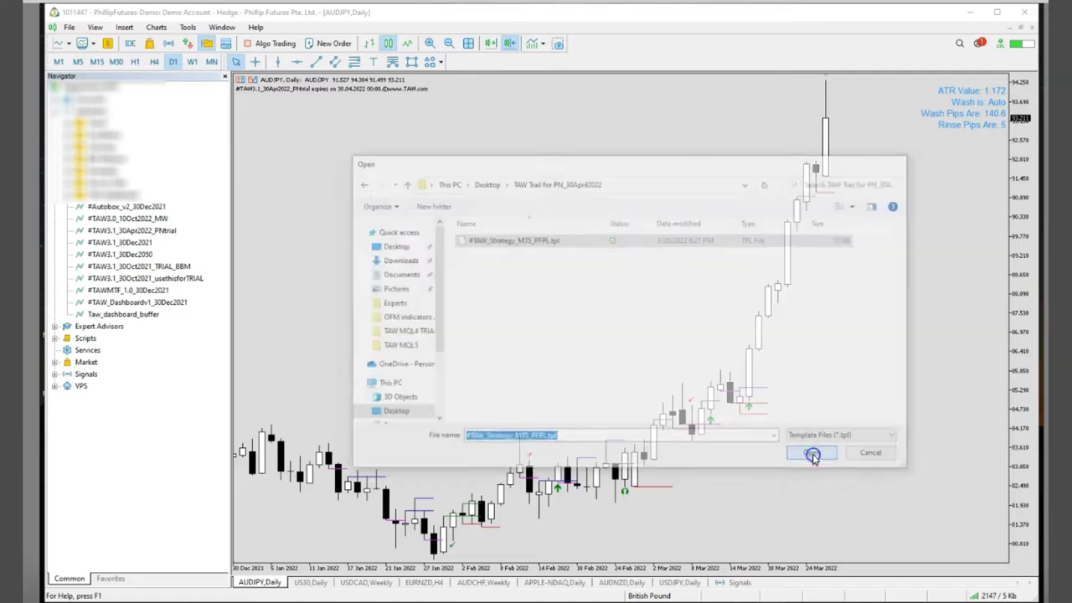